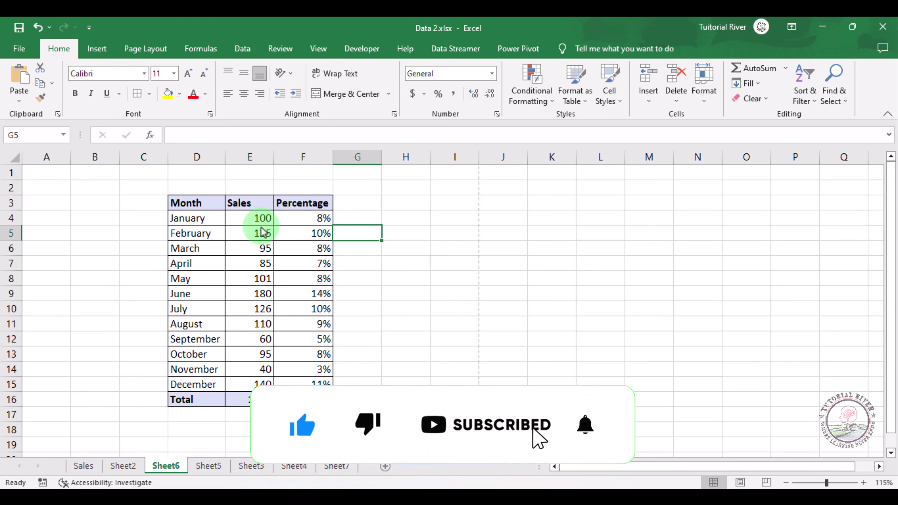
Switch Sheet6 to Page Layout view.
click(459, 276)
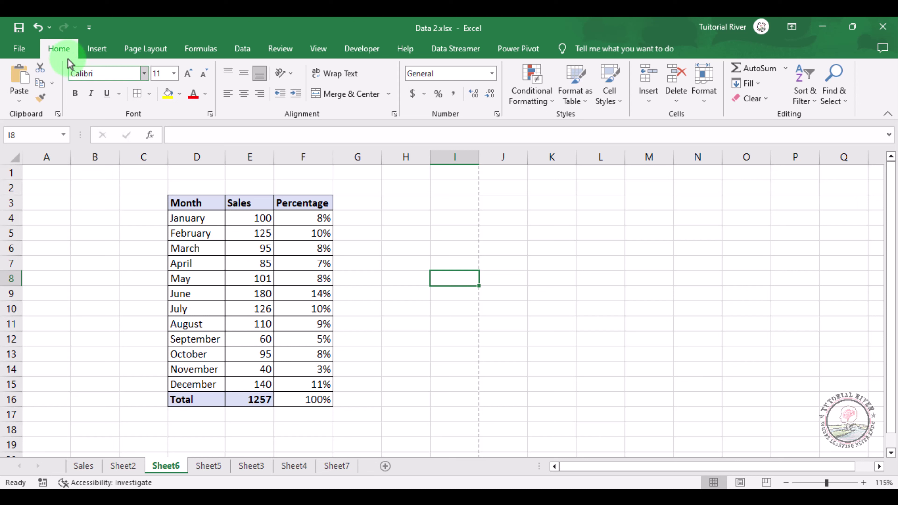
click(319, 53)
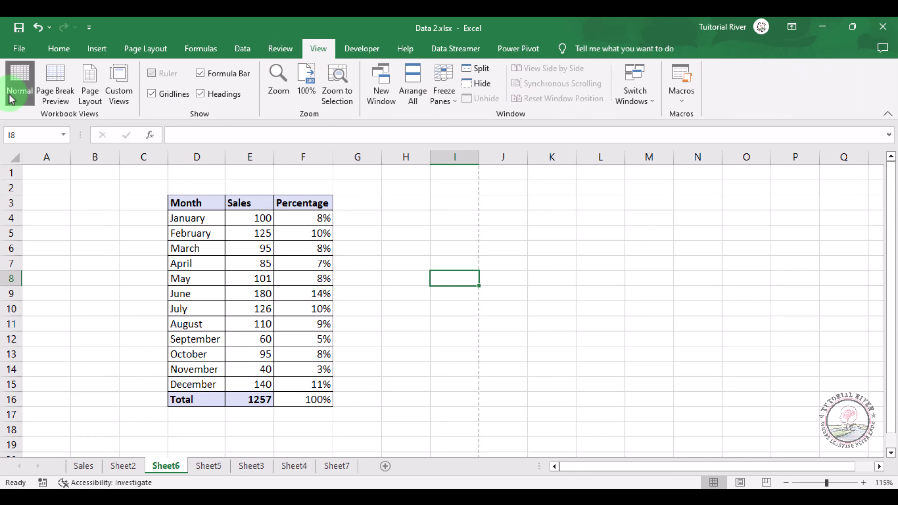
click(99, 95)
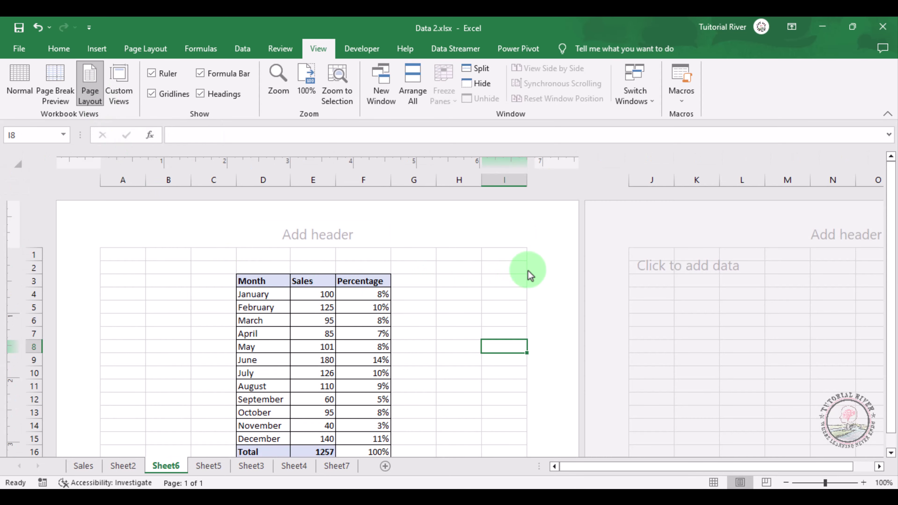
scroll(531, 275, down, 3)
scroll(531, 275, up, 3)
Put the centre section of the page header into editing mode.
click(294, 239)
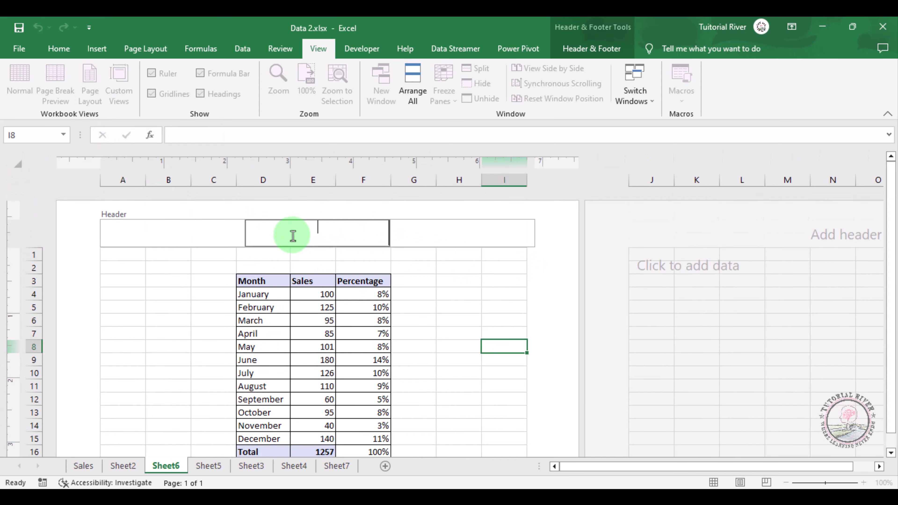
click(448, 267)
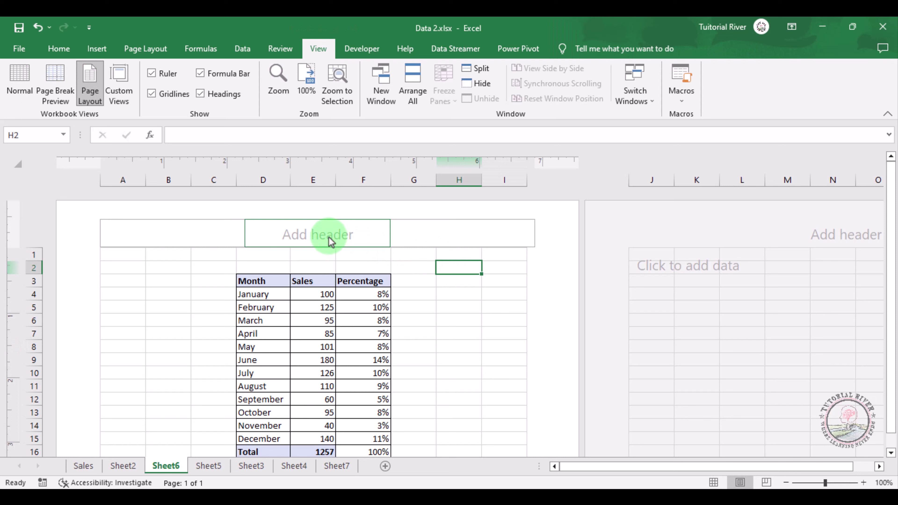
click(299, 236)
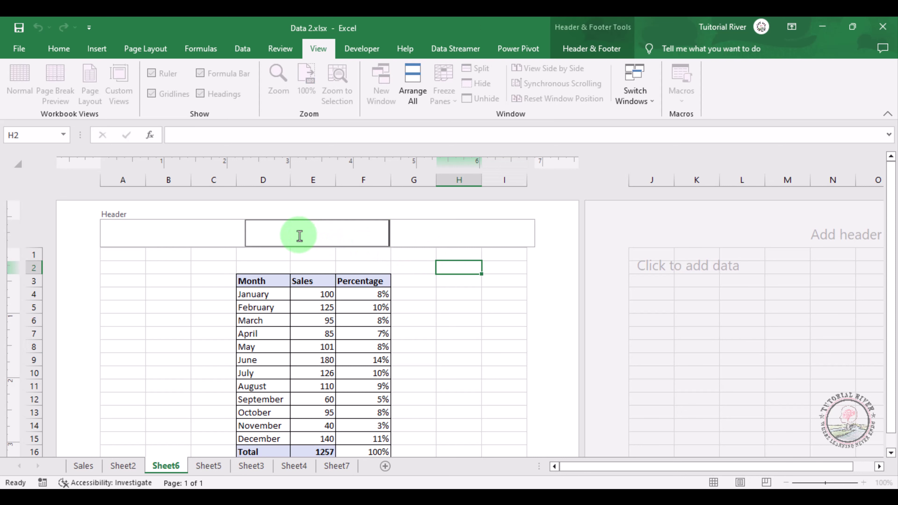
Insert the Tutorial River logo from the Downloads folder into the centre header as &[Picture].
click(604, 50)
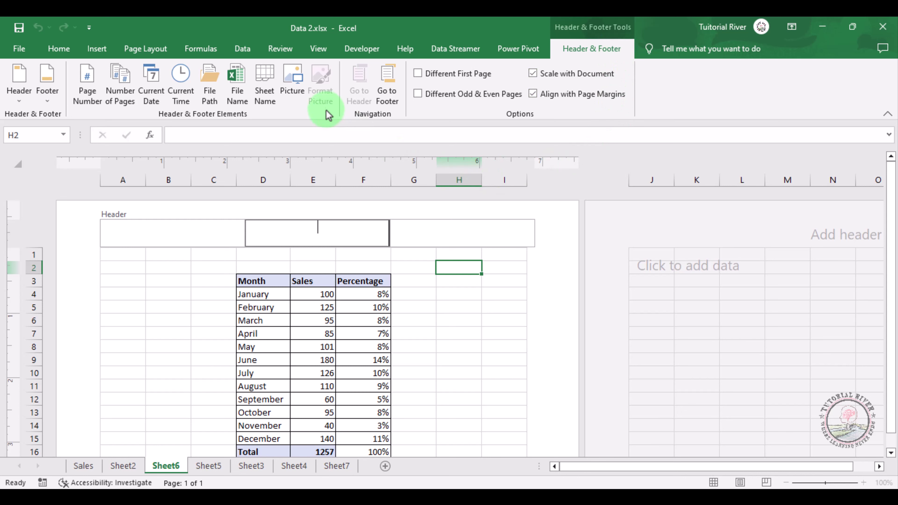
click(293, 93)
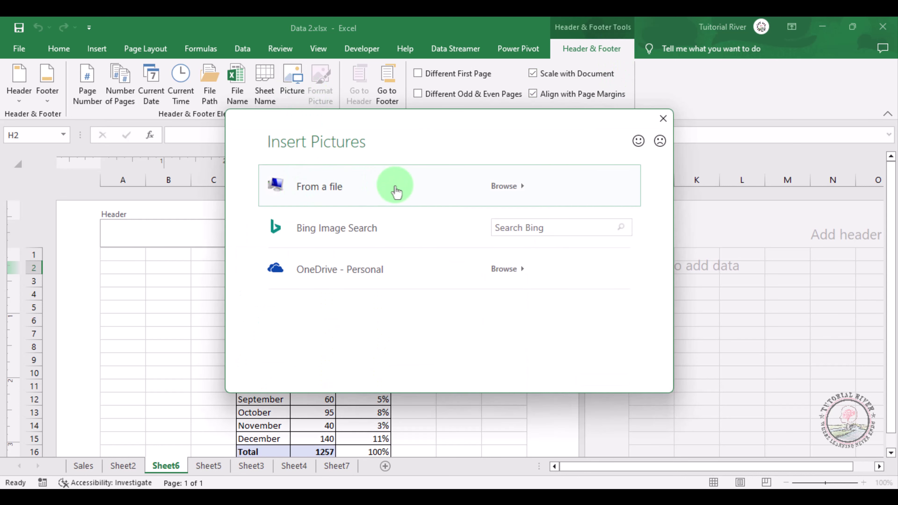
click(396, 191)
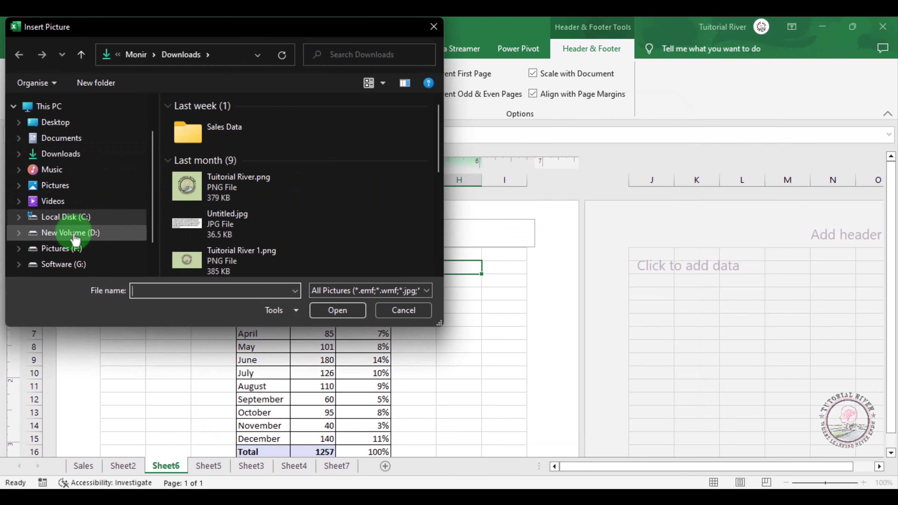
click(71, 155)
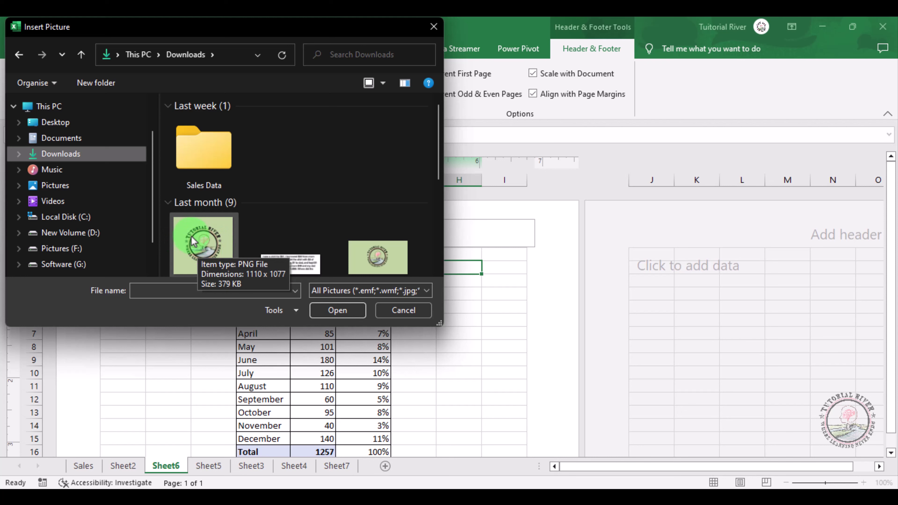
click(193, 242)
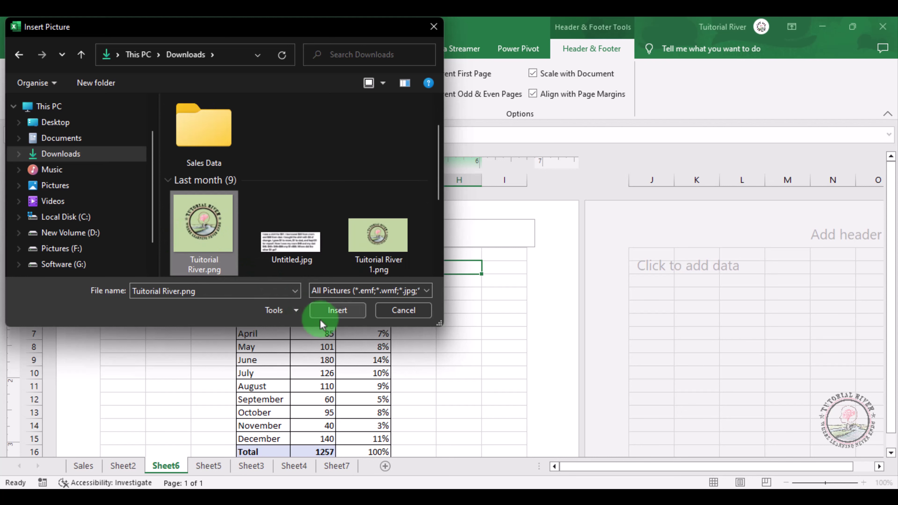
click(332, 313)
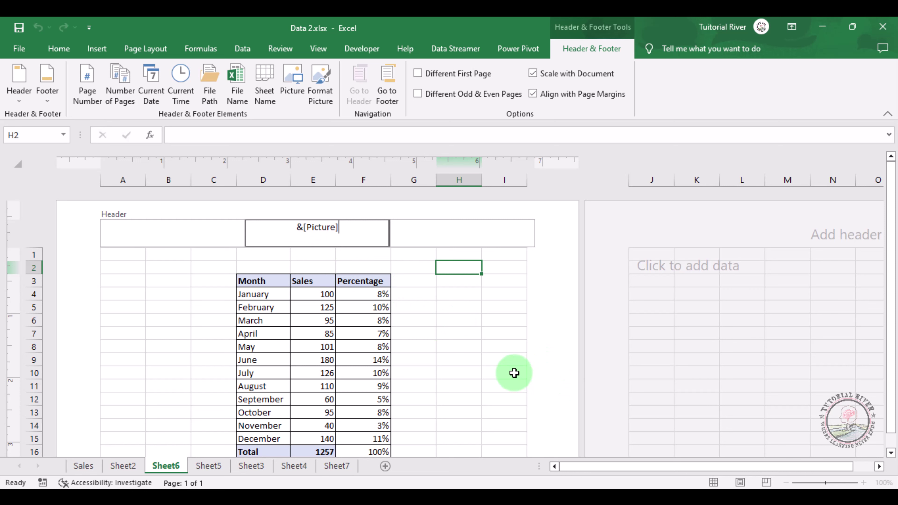
Leave the header to inspect the logo behind the sales table, then reopen the centre header.
click(514, 373)
scroll(483, 297, down, 5)
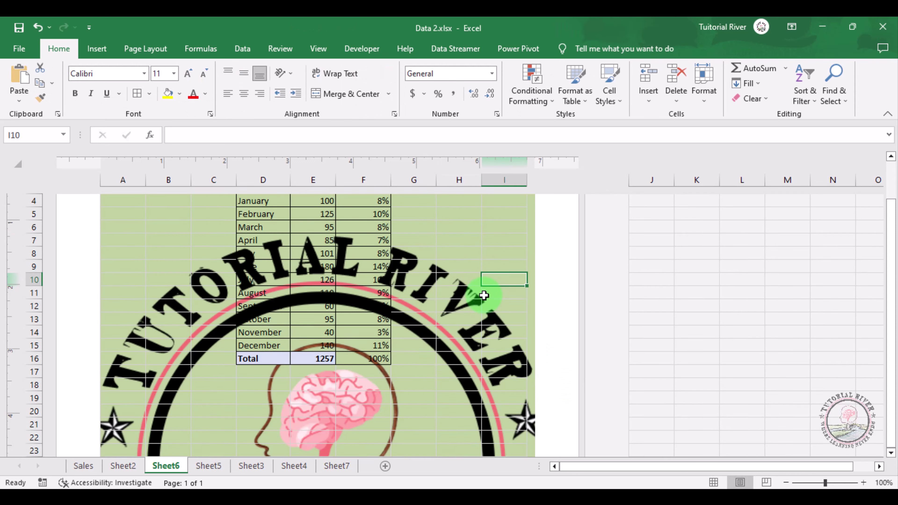
scroll(484, 300, up, 5)
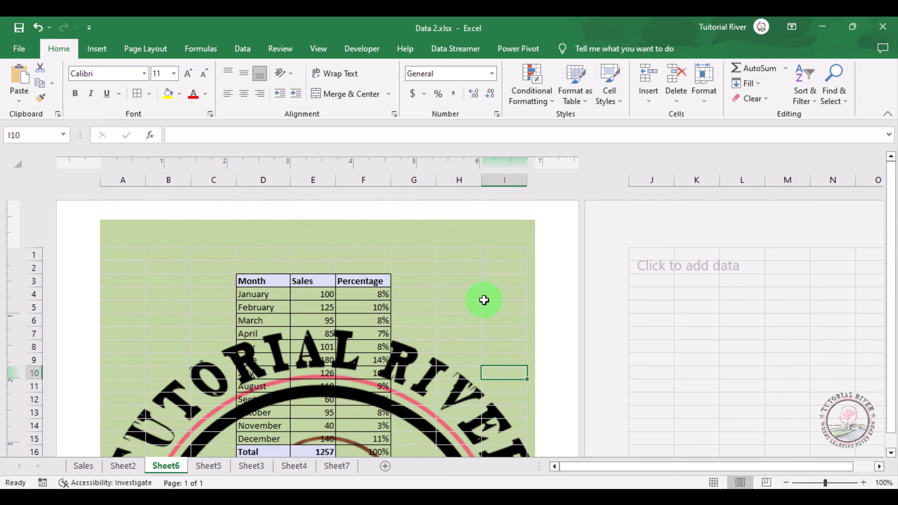
click(315, 235)
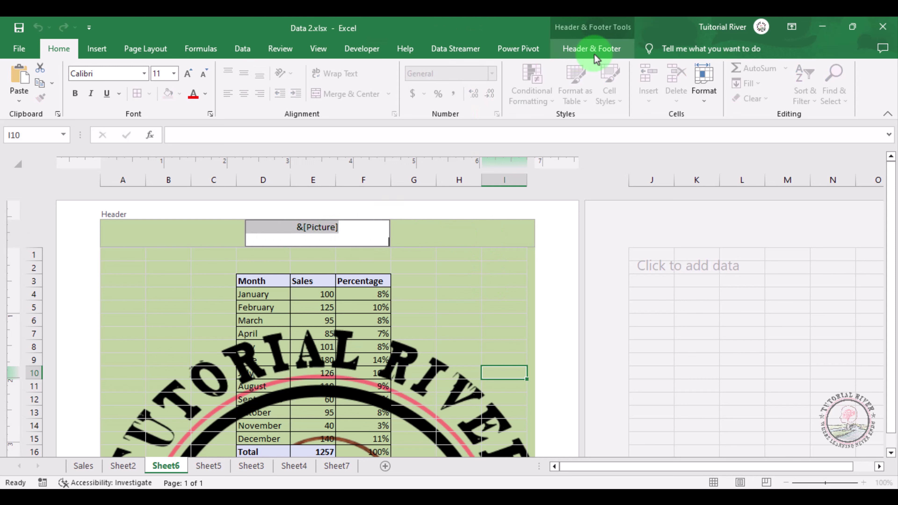
Reduce the header picture's Scale Height in Format Picture, entering 2.
click(615, 54)
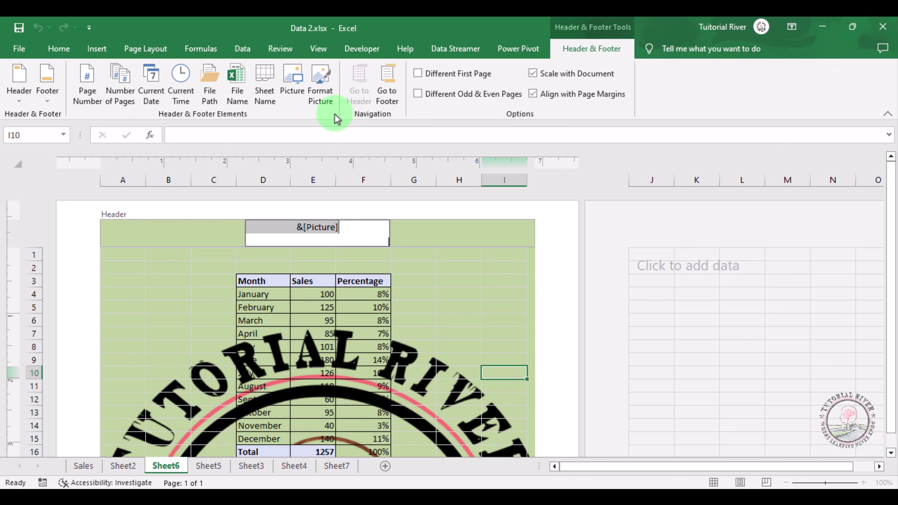
click(325, 104)
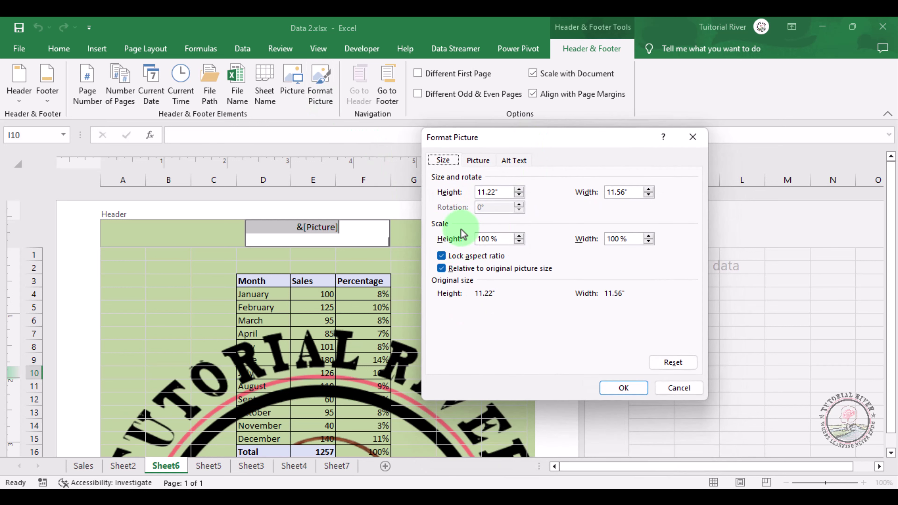
drag(488, 239, 476, 242)
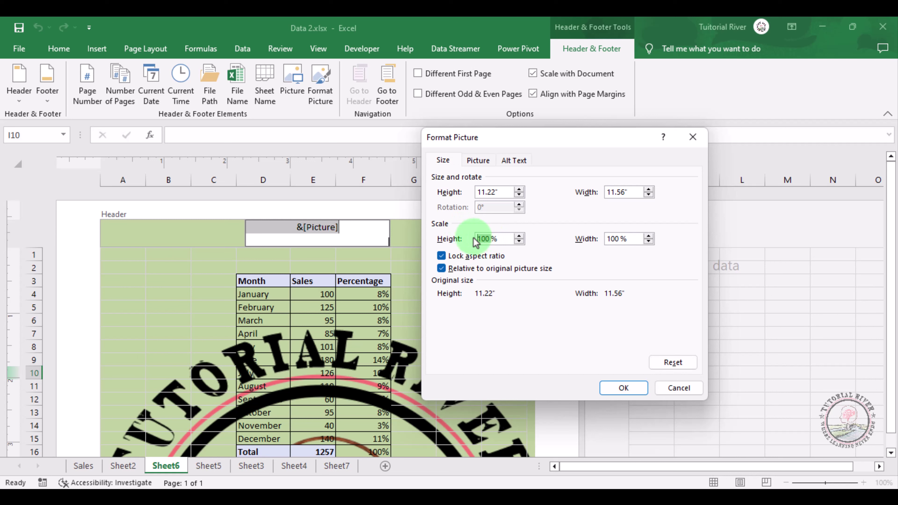
text(2)
Set the header picture's colour to Washout and apply the formatting.
click(477, 161)
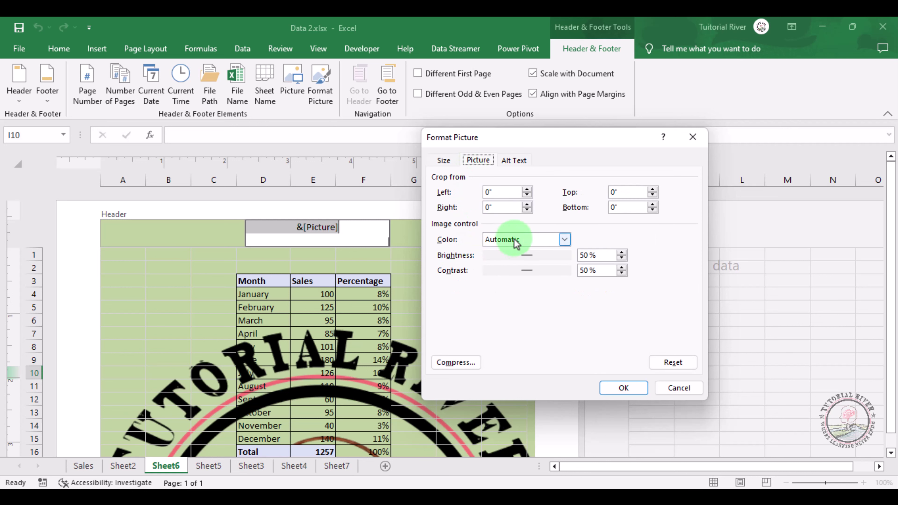
click(565, 241)
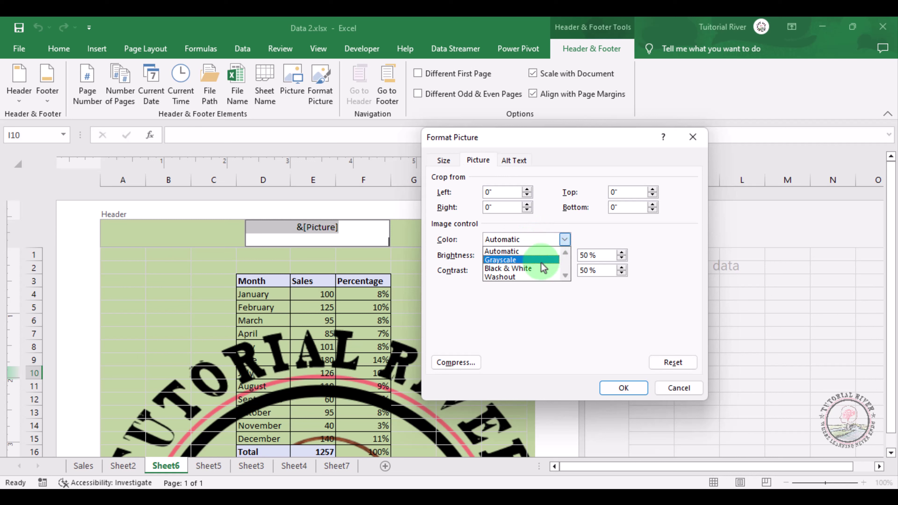
click(523, 277)
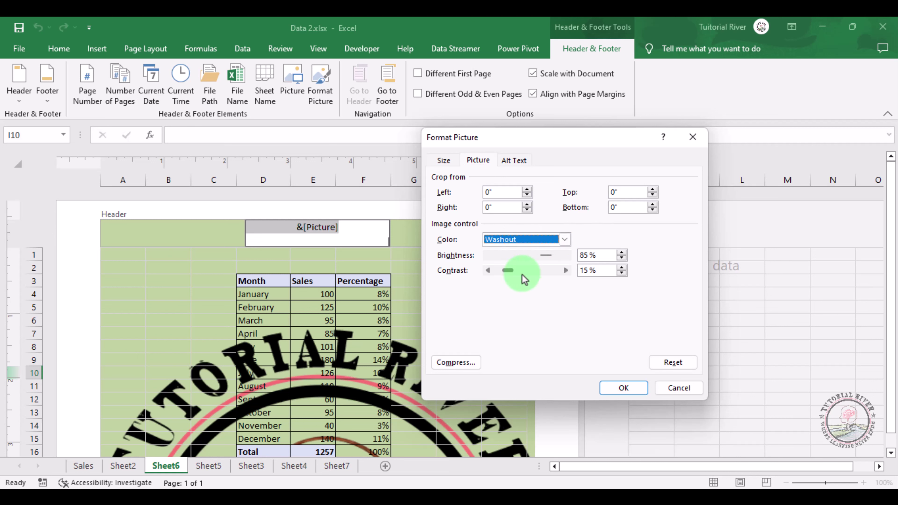
click(623, 388)
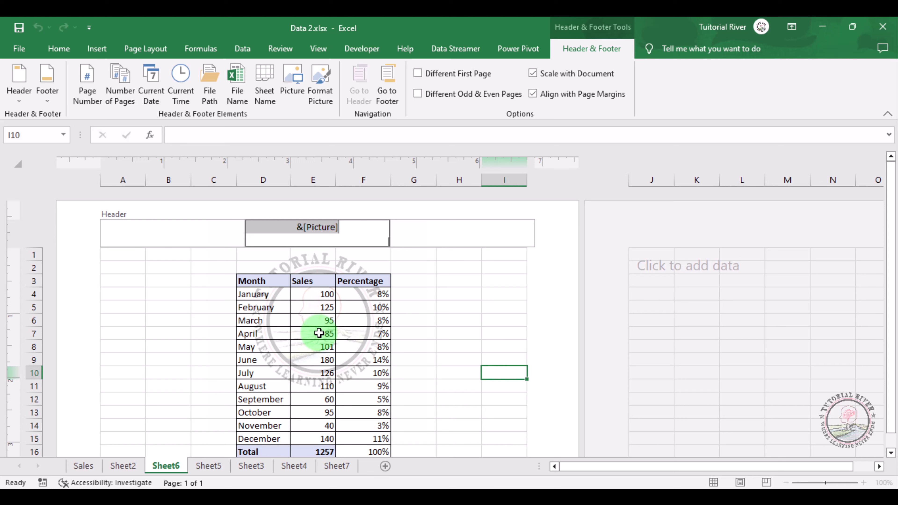
Add blank lines before &[Picture] so the faded logo sits behind the monthly rows.
click(297, 227)
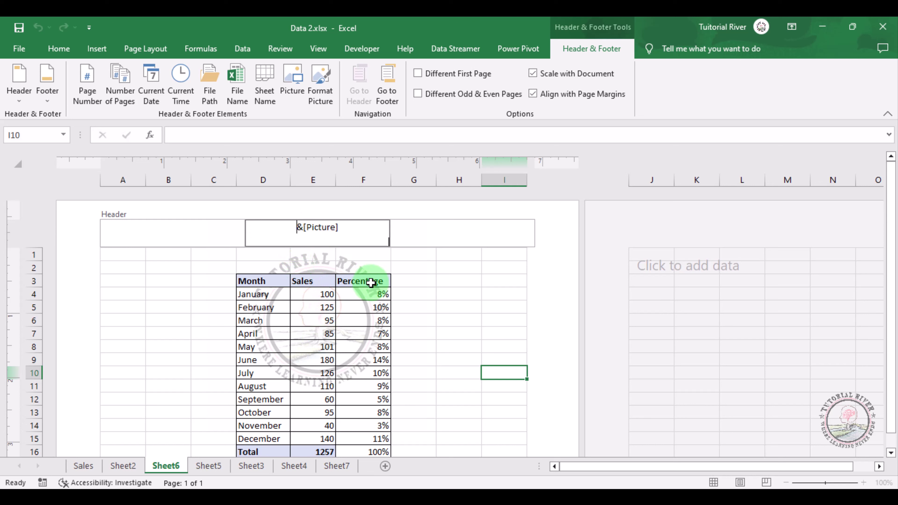
key(Return)
key(Return)
key(Return)
key(Return)
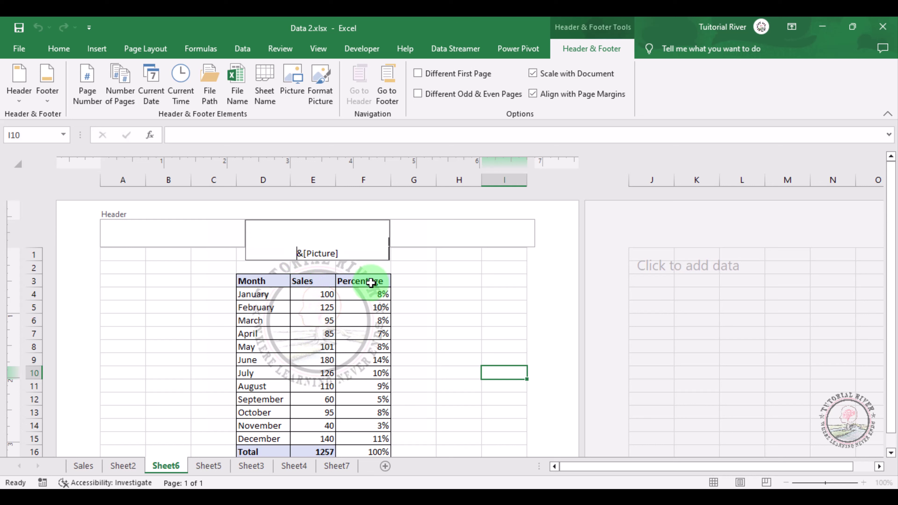
click(502, 317)
scroll(398, 346, down, 3)
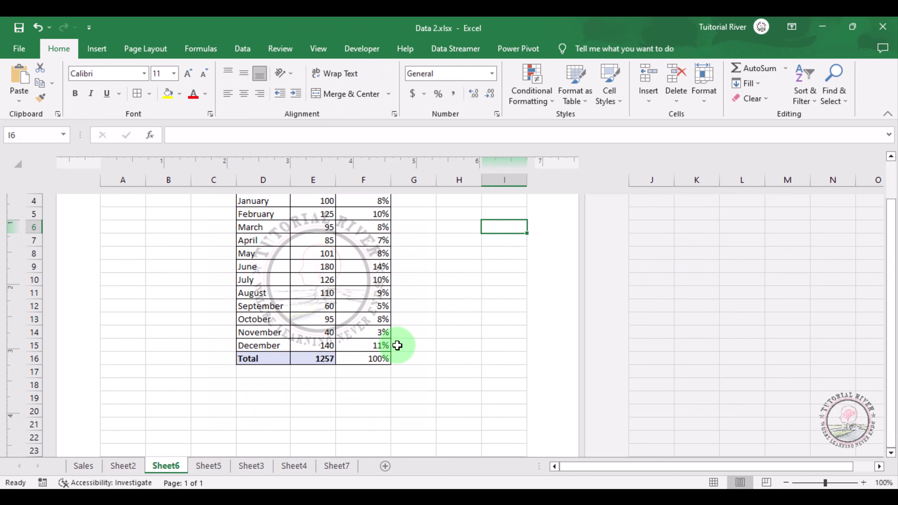
scroll(397, 345, up, 3)
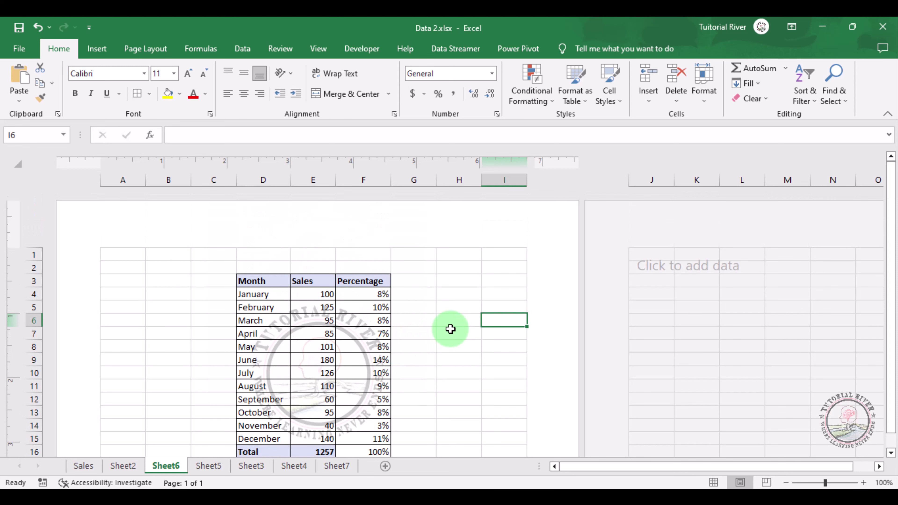
scroll(450, 329, down, 3)
scroll(450, 329, up, 3)
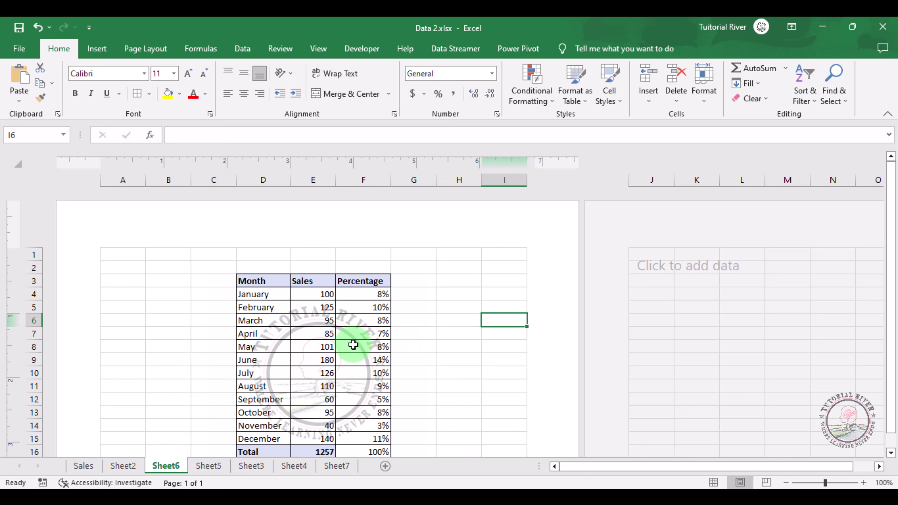
Delete the &[Picture] code from the centre header and exit header editing.
click(310, 240)
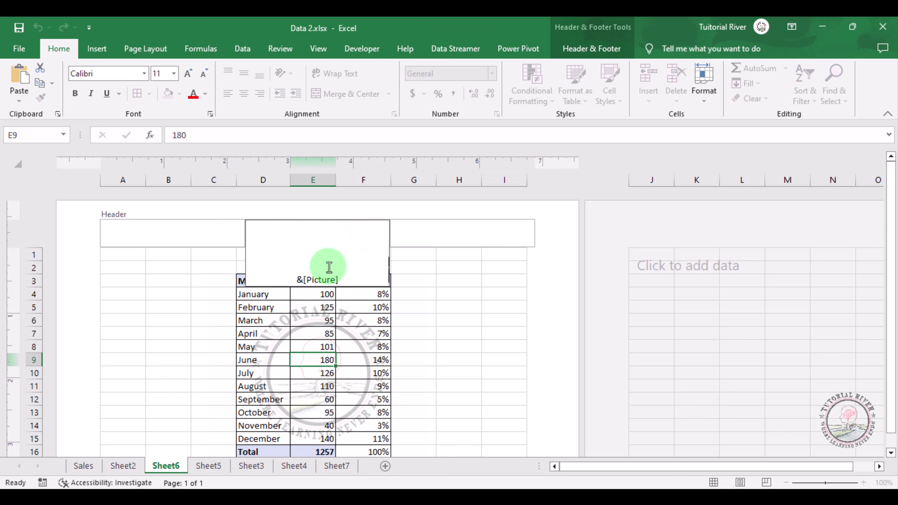
drag(328, 263, 249, 226)
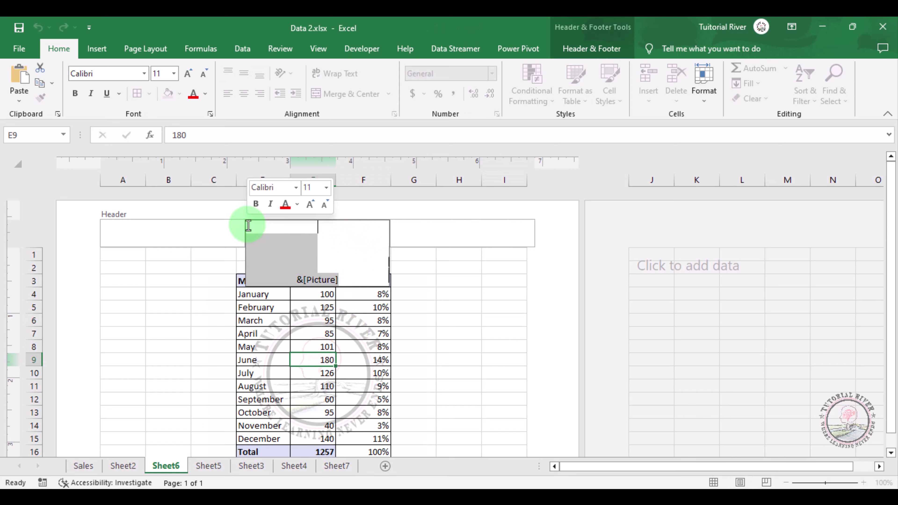
key(Delete)
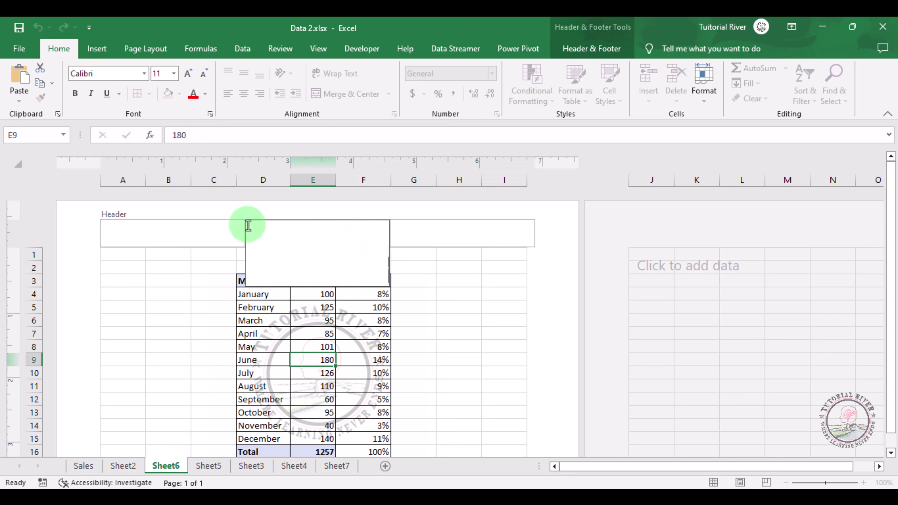
click(512, 283)
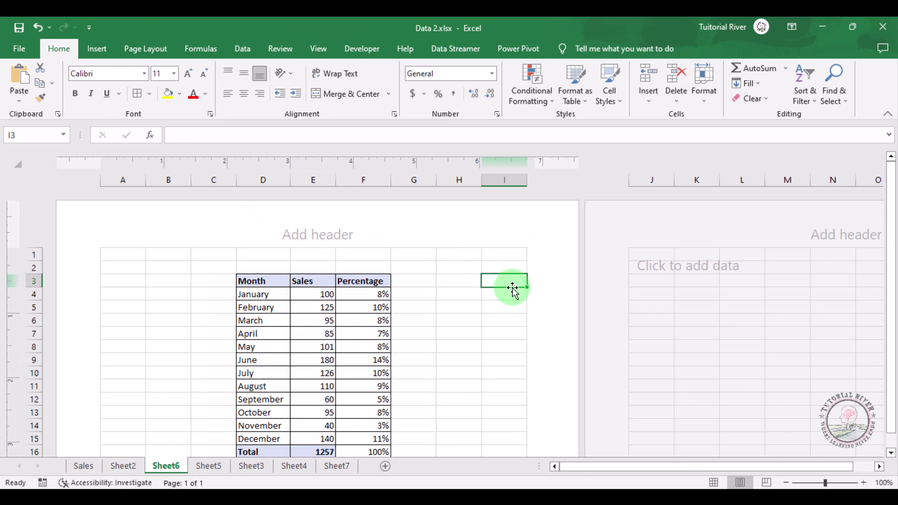
Type 'Watermark' in the centre header and colour it light gray.
click(326, 236)
text(Wate)
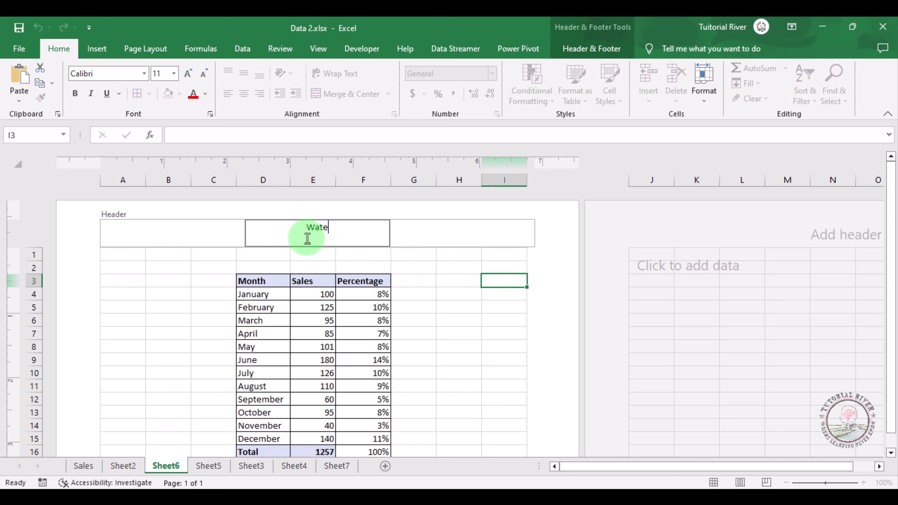
text(rmark)
double_click(307, 239)
click(205, 94)
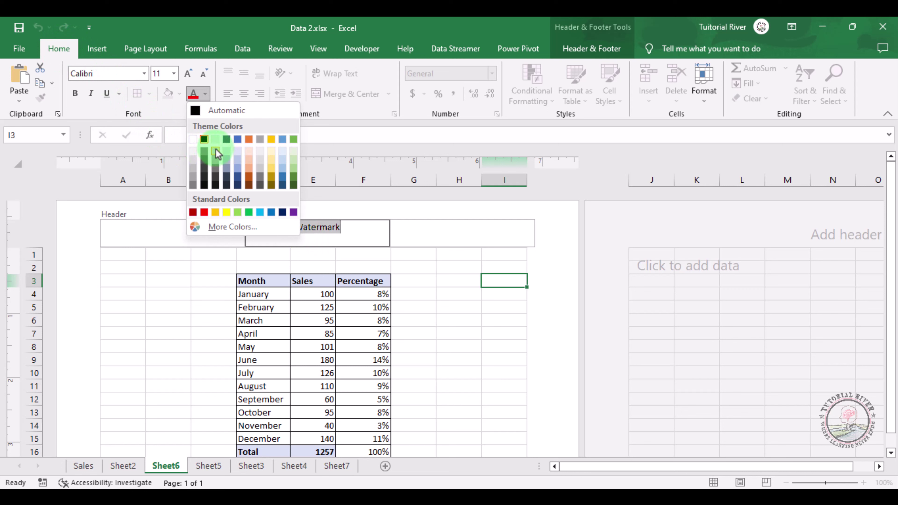
click(216, 153)
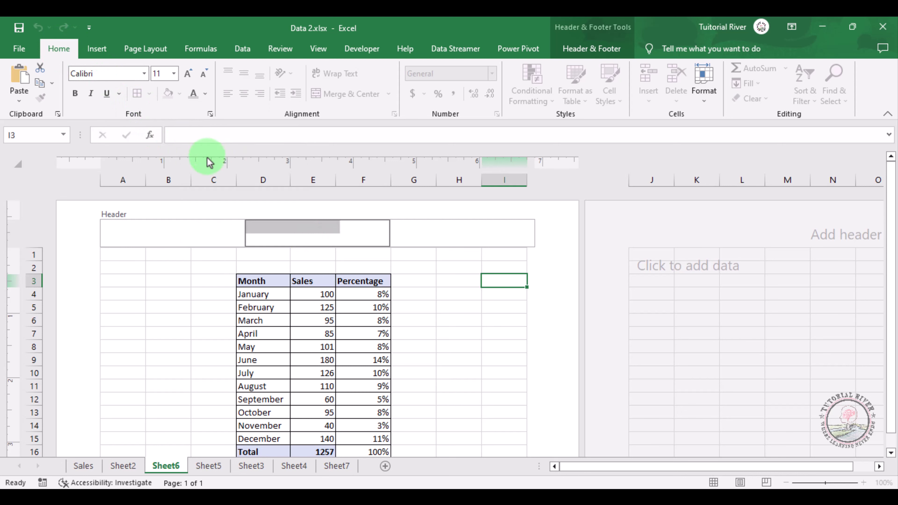
click(569, 331)
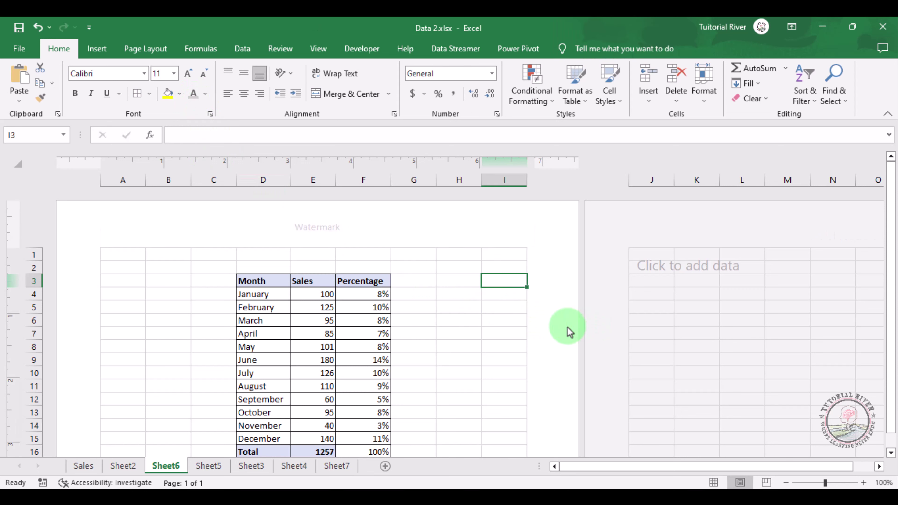
Set the header's Watermark text to 72 pt.
click(304, 233)
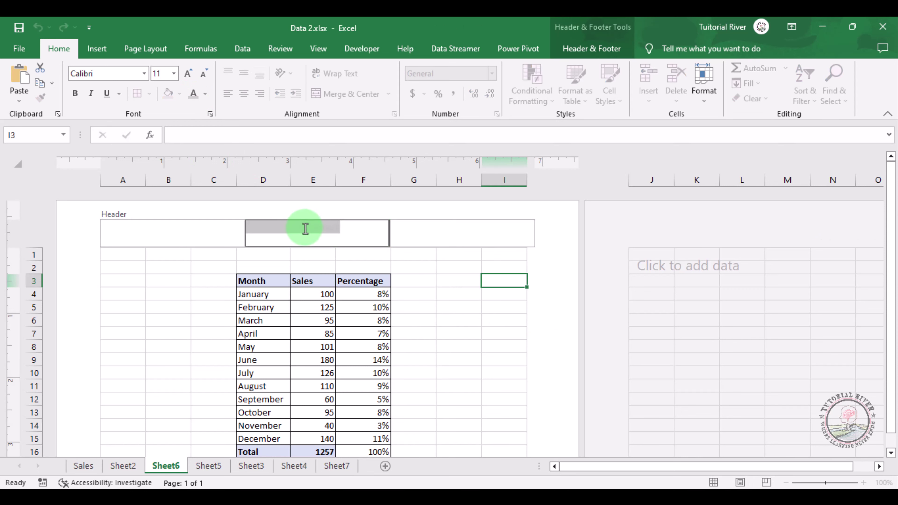
click(175, 74)
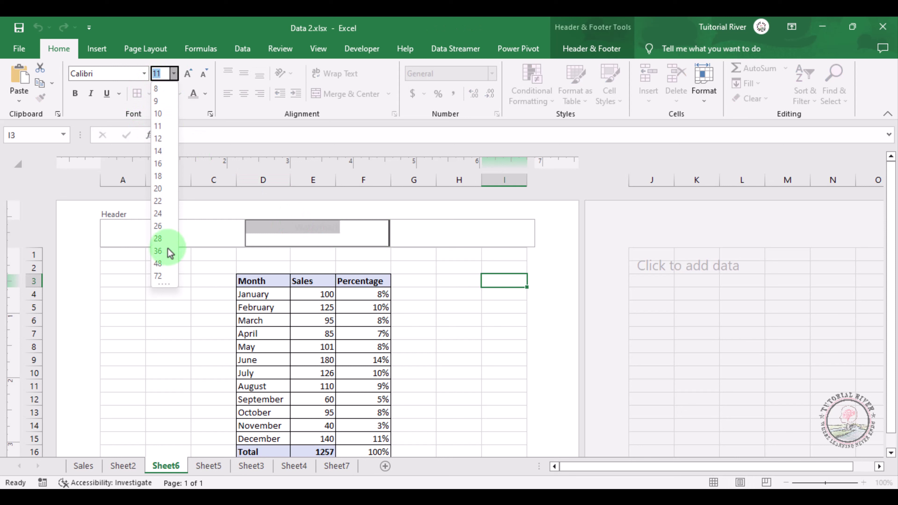
click(163, 276)
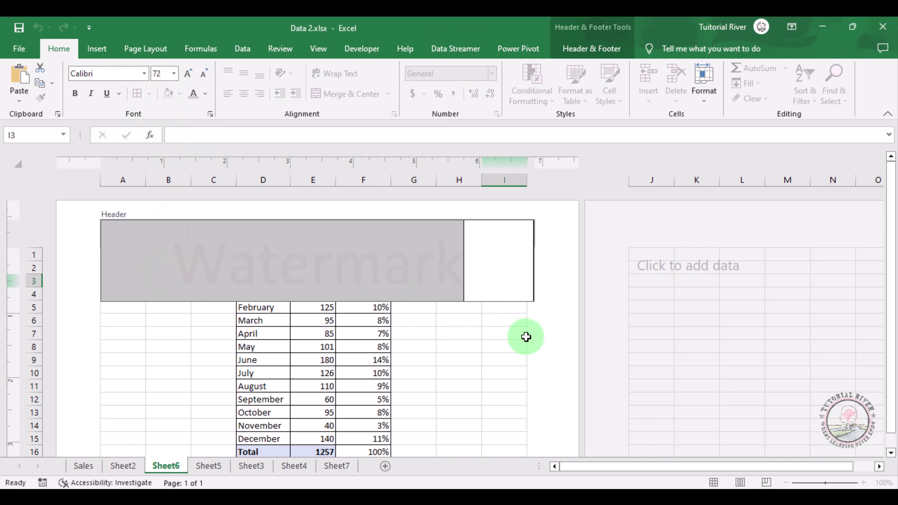
click(539, 346)
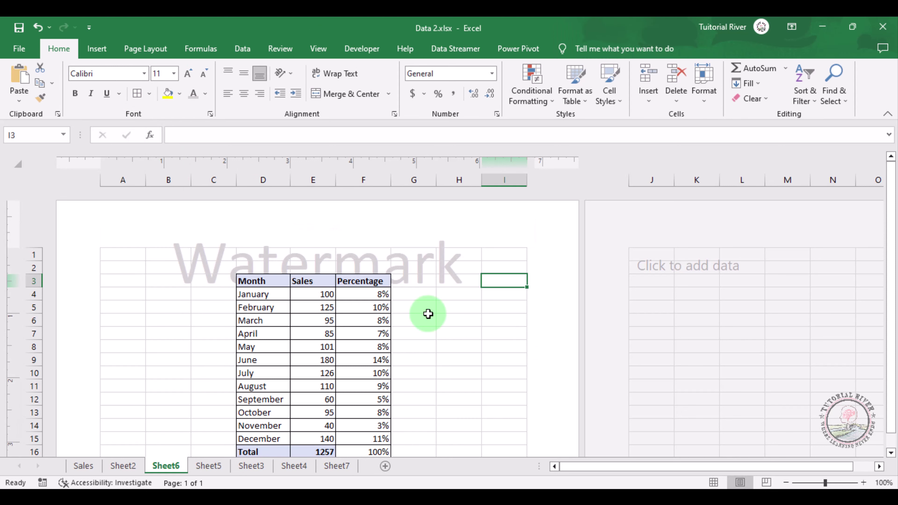
click(304, 261)
Add blank lines before Watermark to push it down behind the lower months.
click(305, 231)
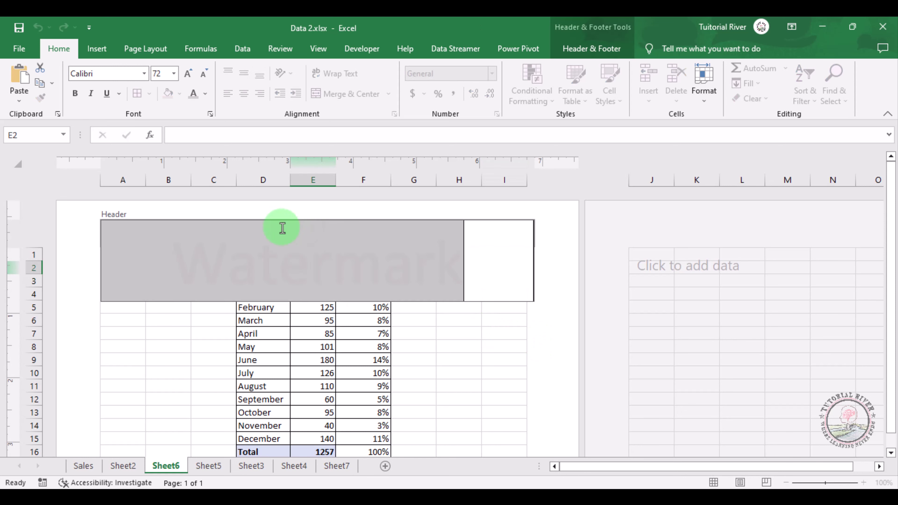
click(161, 246)
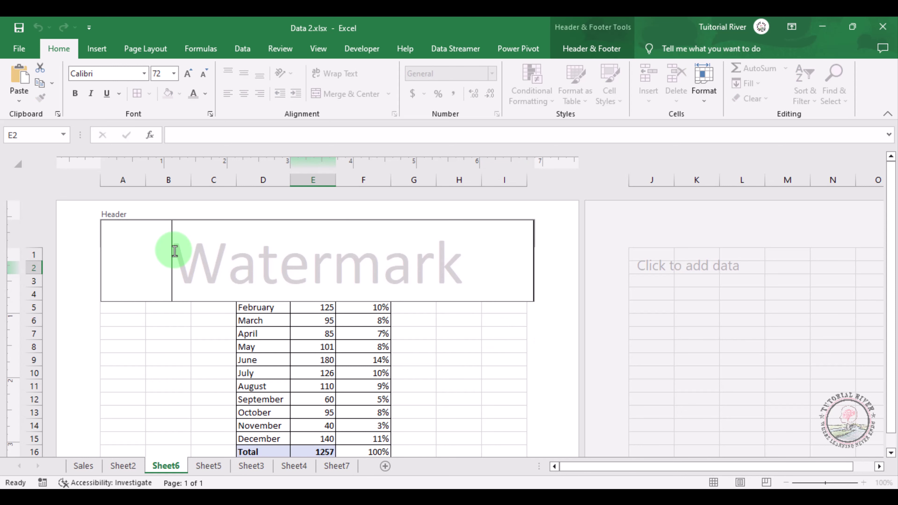
key(Return)
key(Return)
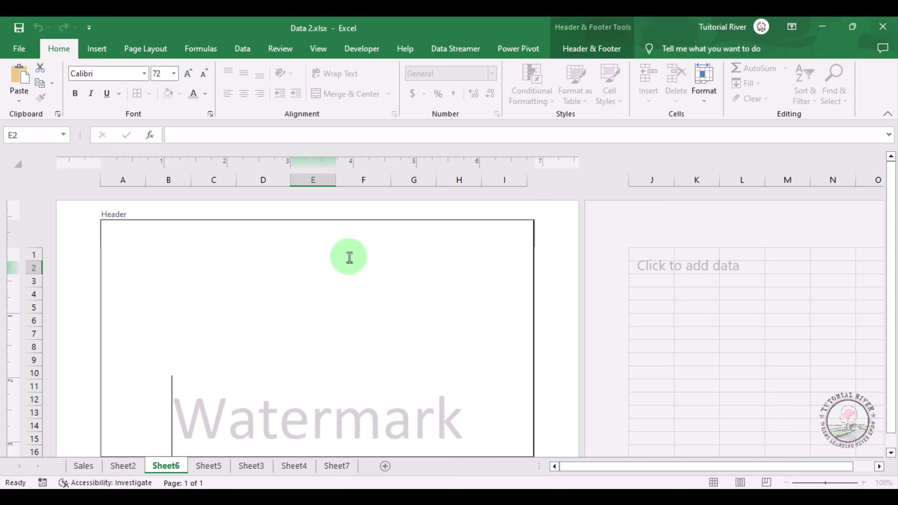
click(555, 299)
scroll(551, 301, down, 2)
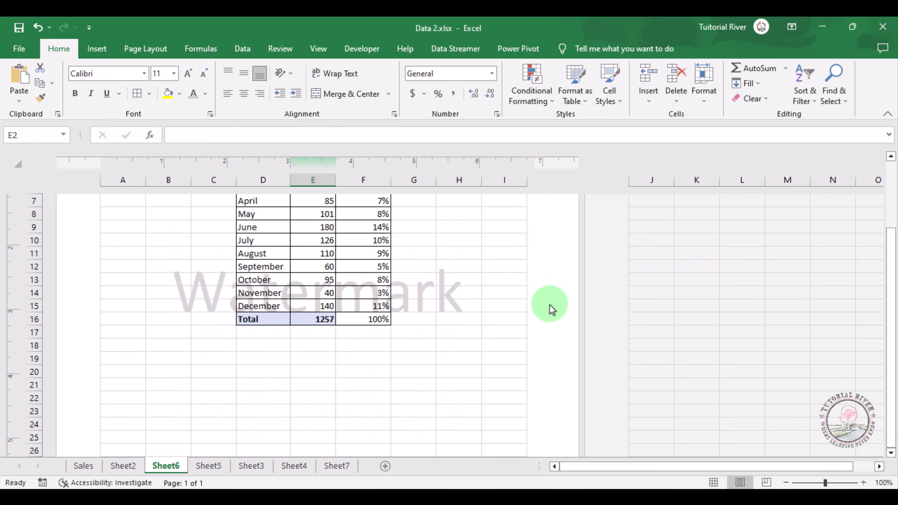
scroll(552, 301, up, 2)
scroll(430, 390, down, 2)
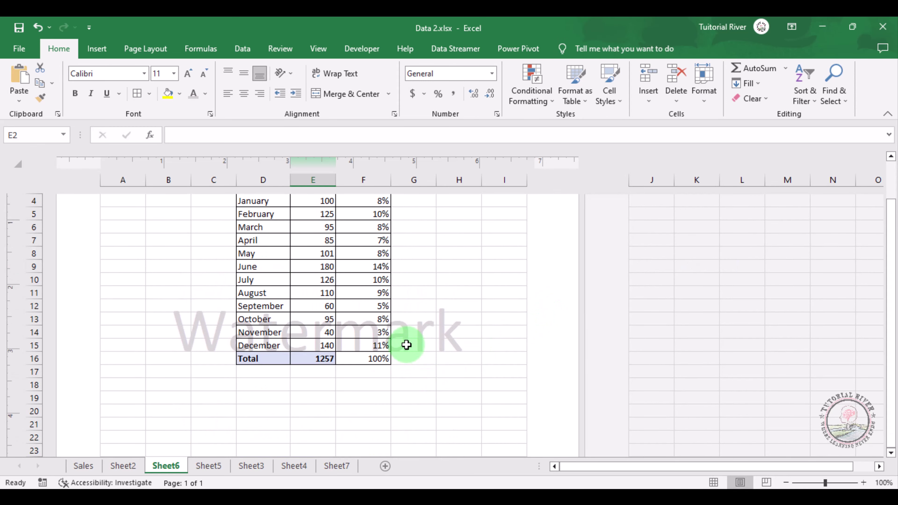
scroll(407, 345, up, 2)
click(303, 232)
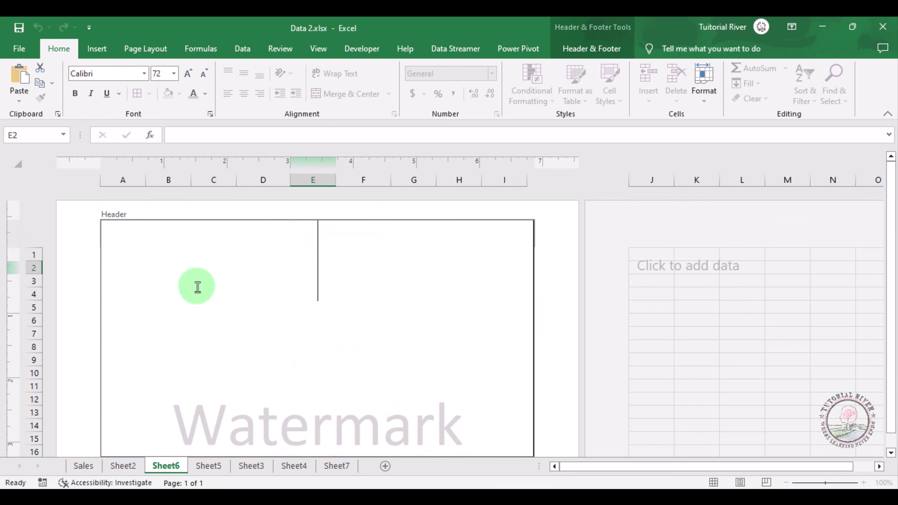
Remove one blank line above Watermark and shrink it to 36 pt.
click(171, 403)
key(BackSpace)
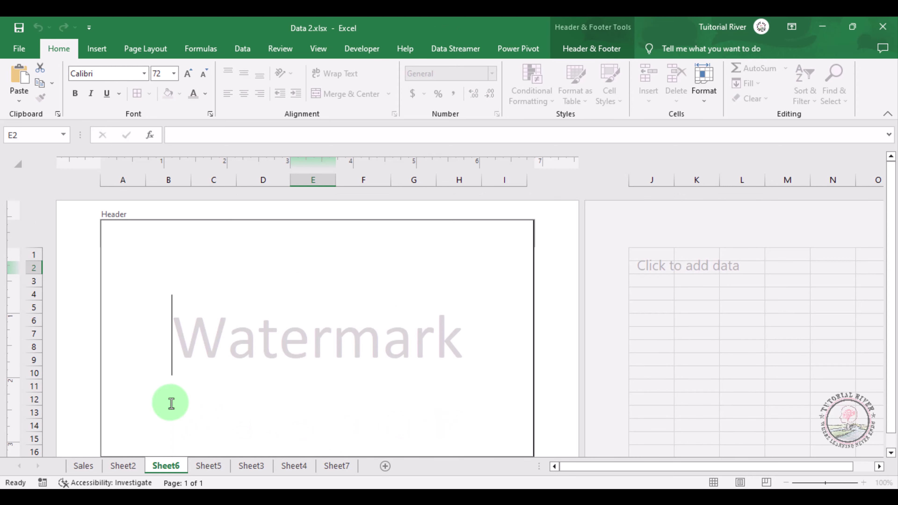
drag(142, 336, 464, 338)
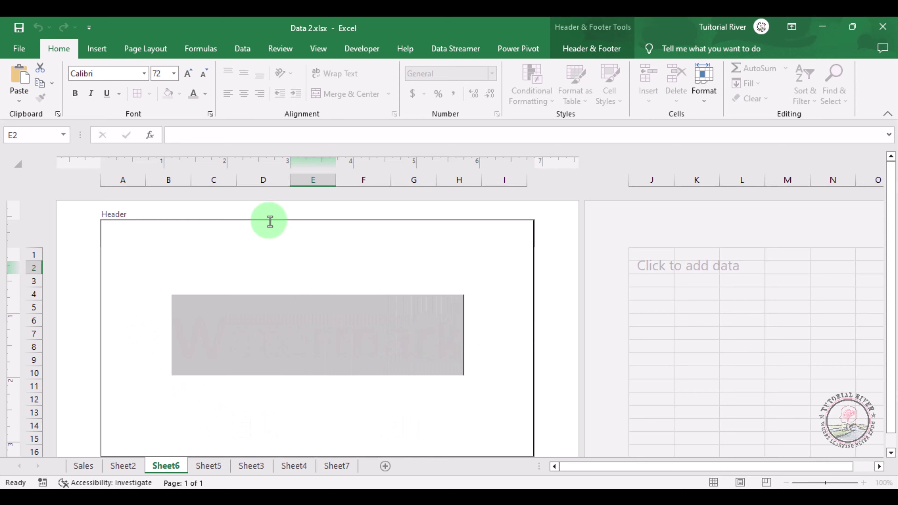
click(174, 73)
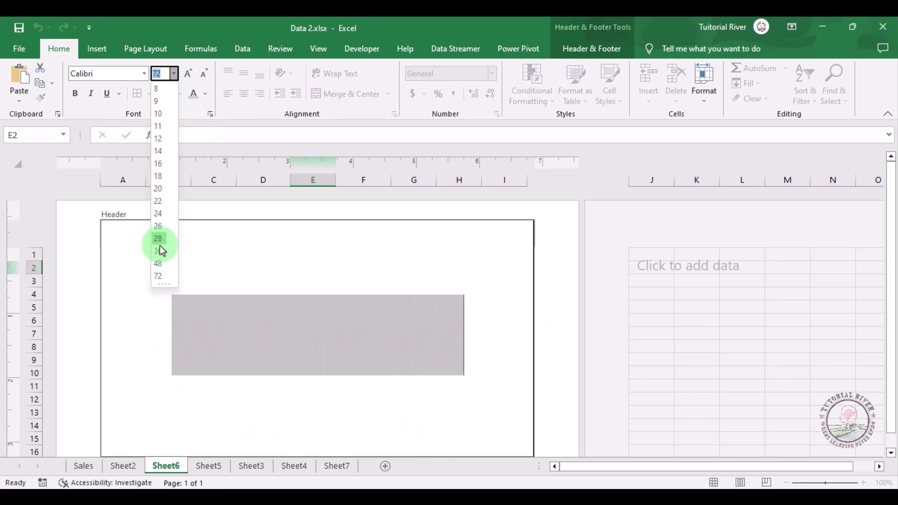
click(157, 251)
click(556, 277)
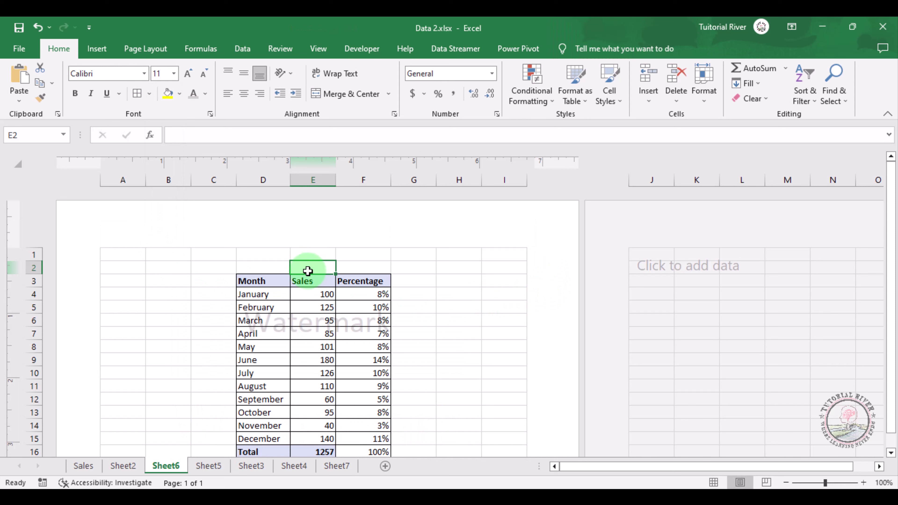
Add another line before Watermark so it sits behind the September–October rows.
click(305, 236)
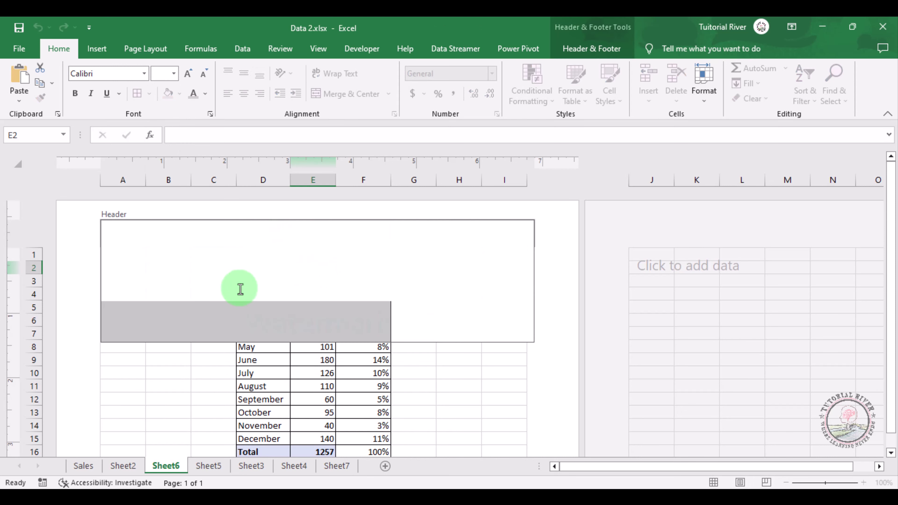
click(225, 316)
key(Return)
key(Return)
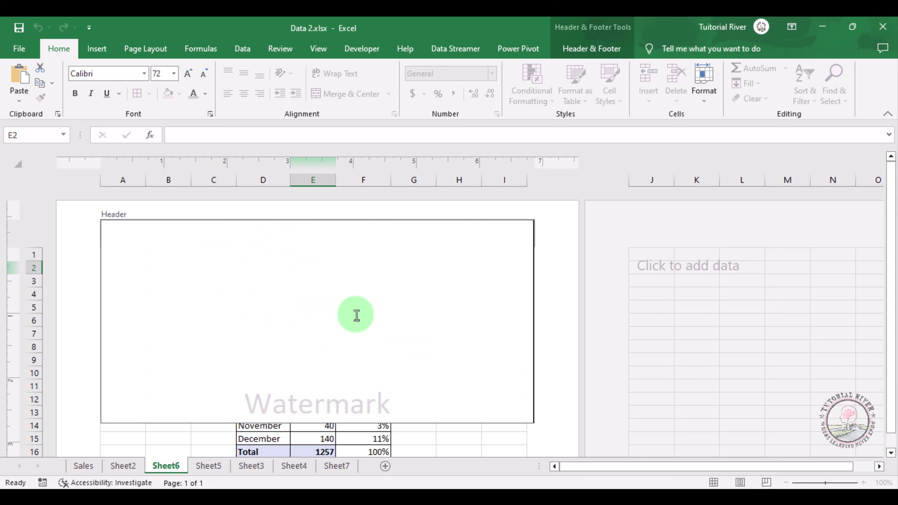
click(565, 298)
scroll(543, 320, down, 3)
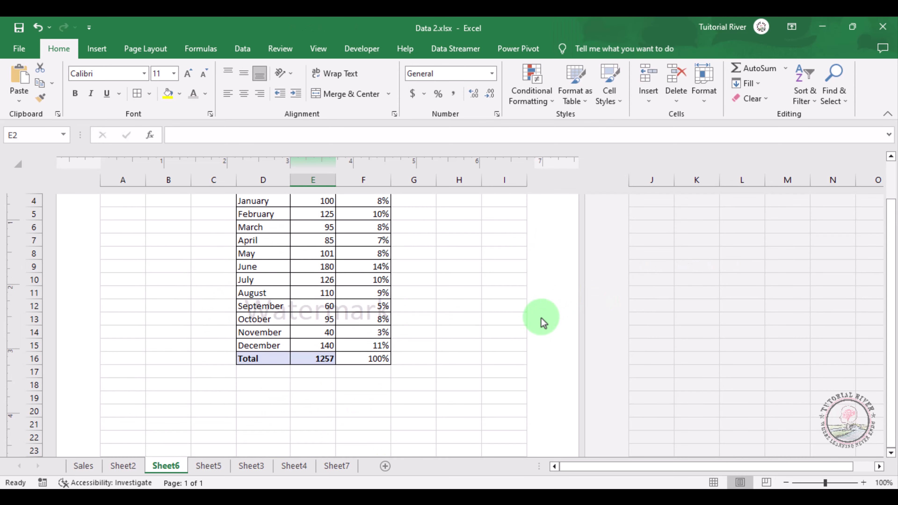